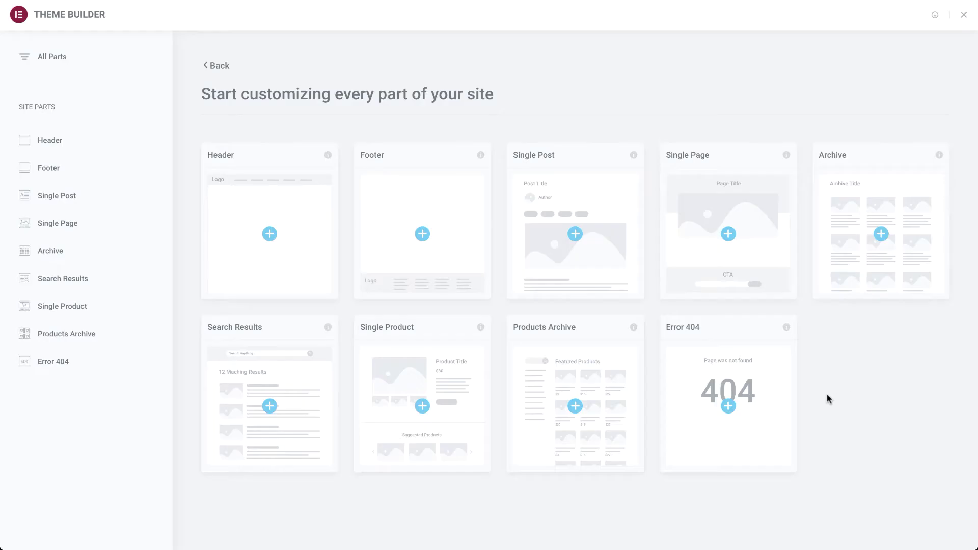
- Browse the library's ready-made 404 page designs for the Error 404 template
left_click(728, 408)
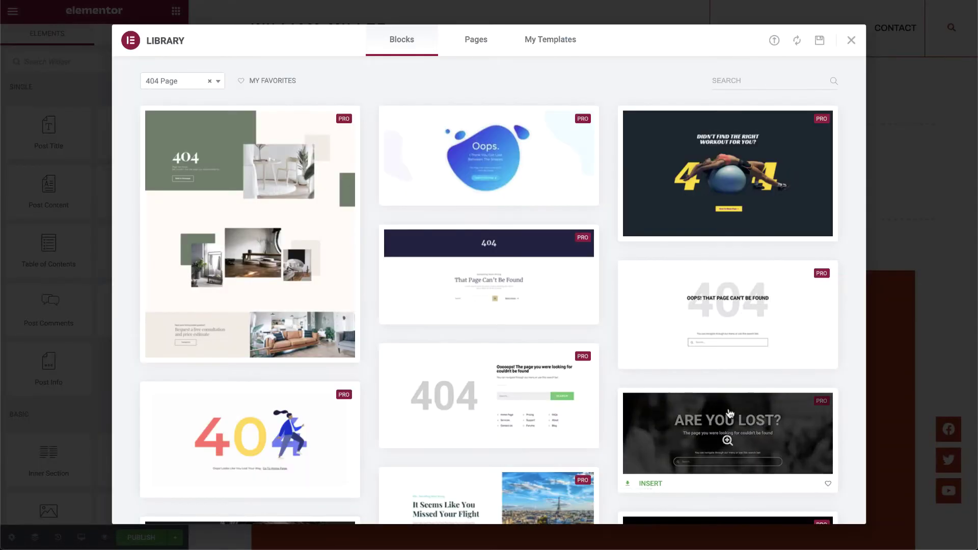
mouse_move(728, 314)
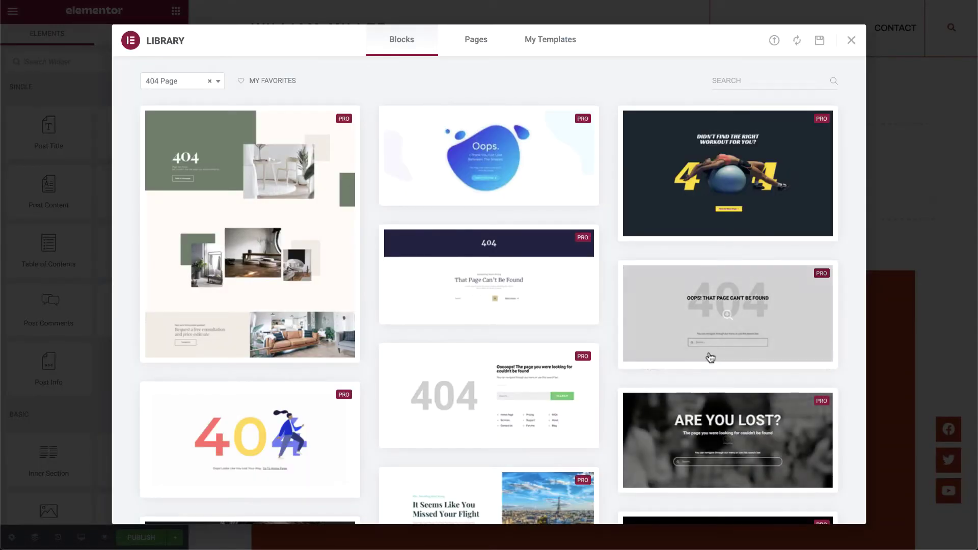
scroll(606, 299, "down", 4)
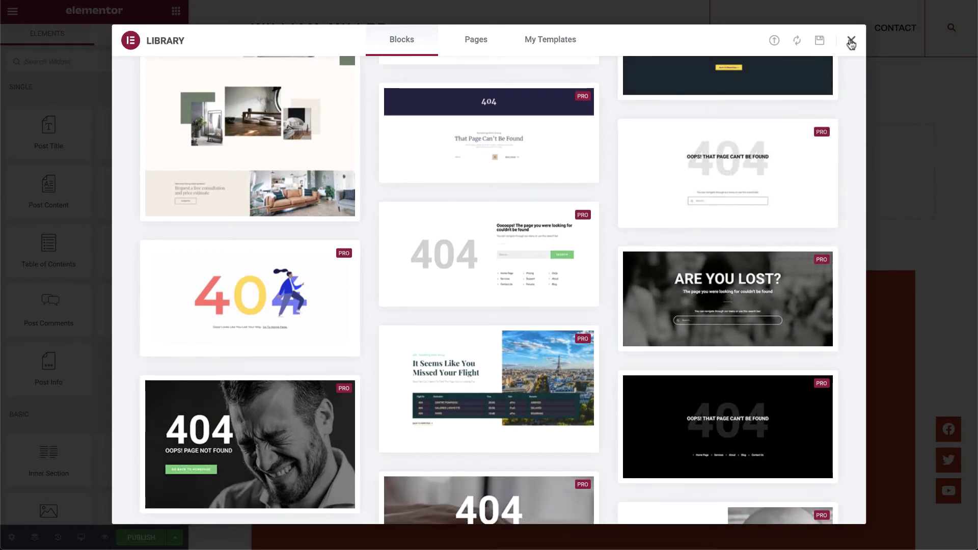
- Insert the Pre-designed 404 template from the saved templates list
left_click(562, 48)
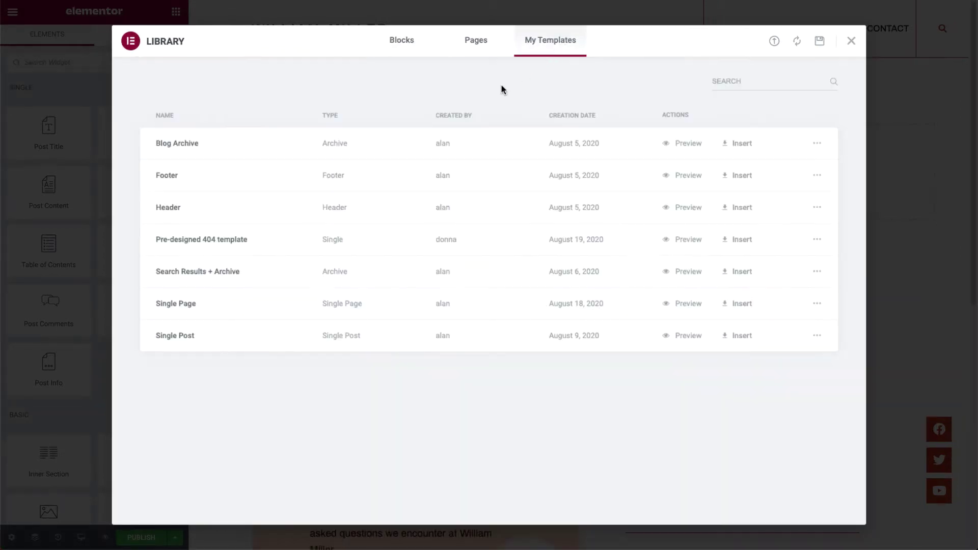
left_click(730, 241)
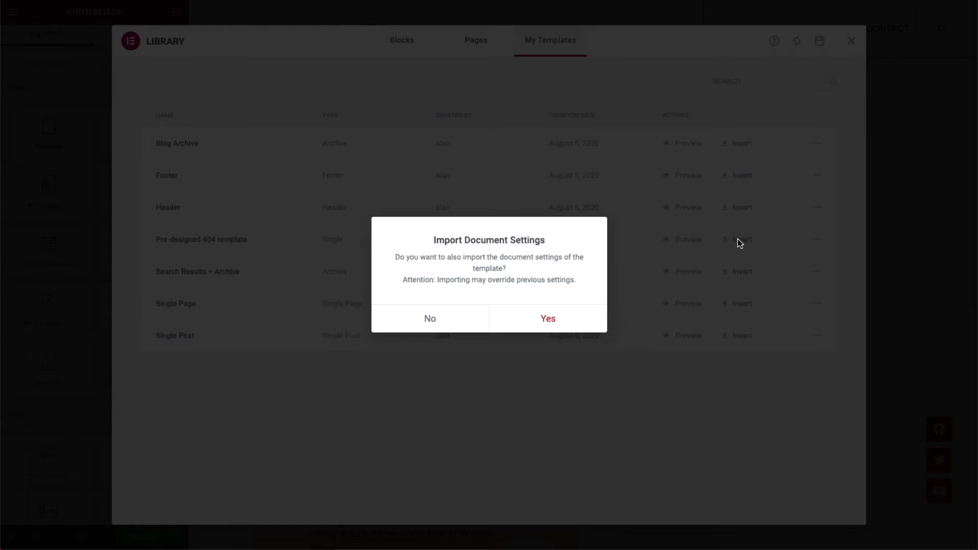
- Import the template with its document settings and make the Oops text Primary red
left_click(525, 322)
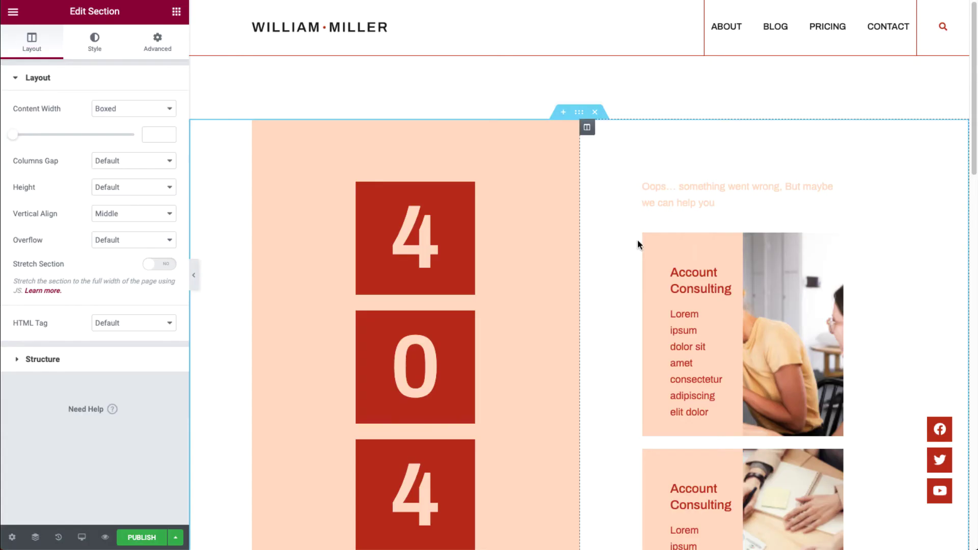
left_click(650, 203)
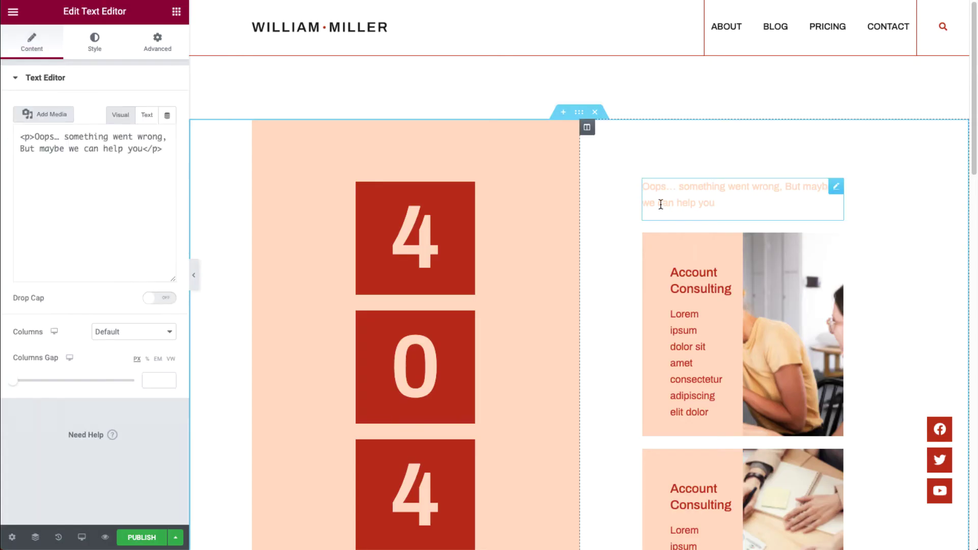
left_click(102, 56)
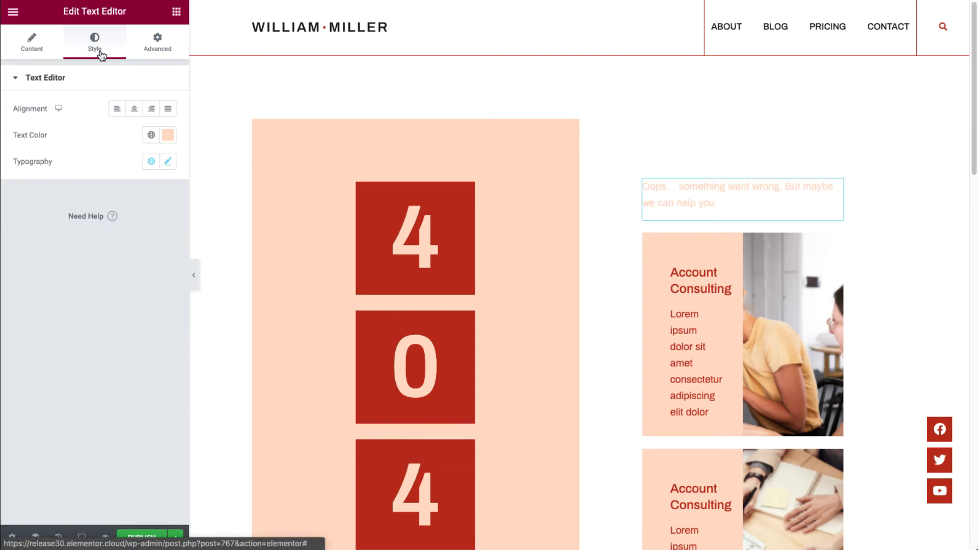
left_click(151, 134)
left_click(82, 193)
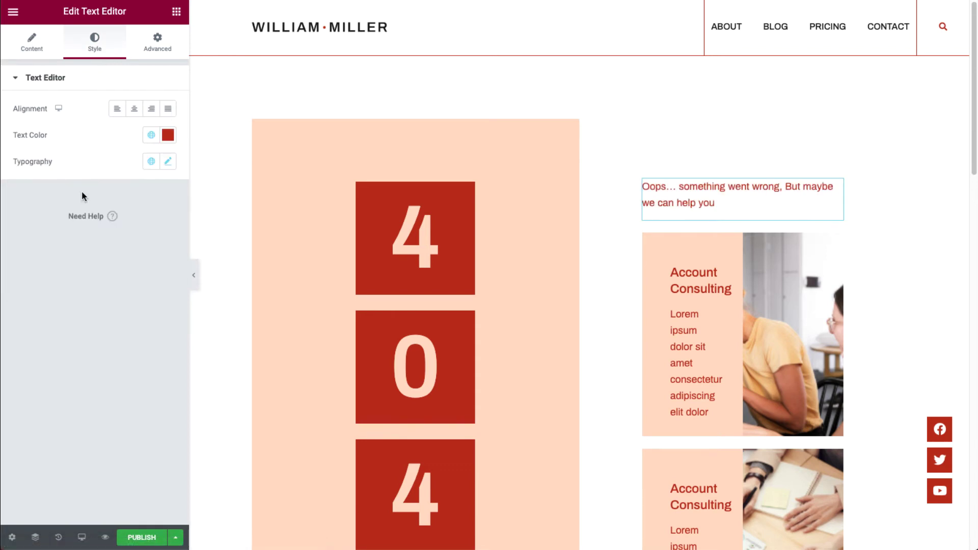
scroll(321, 328, "down", 3)
- Clear the 'please go back home' text colour and give it a global font
left_click(320, 329)
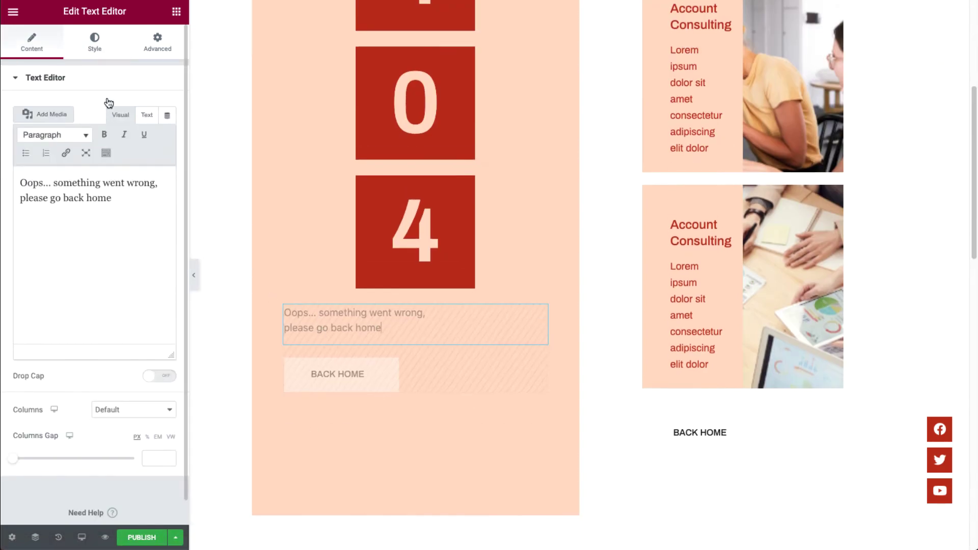
left_click(95, 45)
left_click(151, 162)
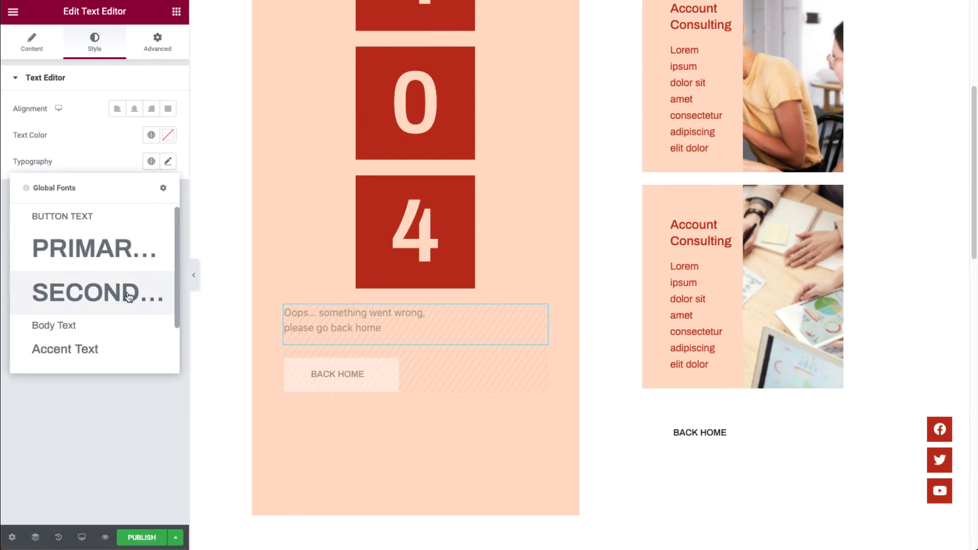
left_click(94, 291)
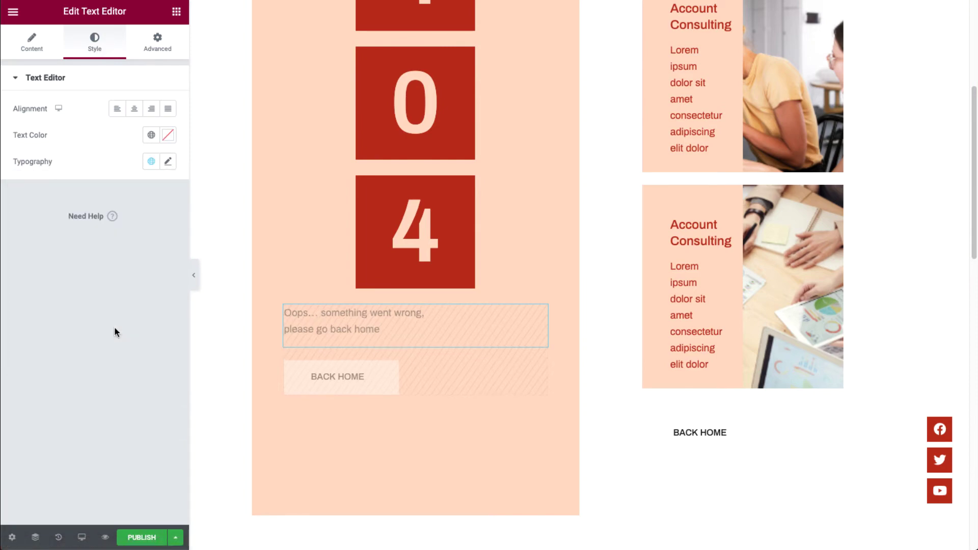
- Publish the Error 404 template with 404 Page as its display condition
left_click(136, 541)
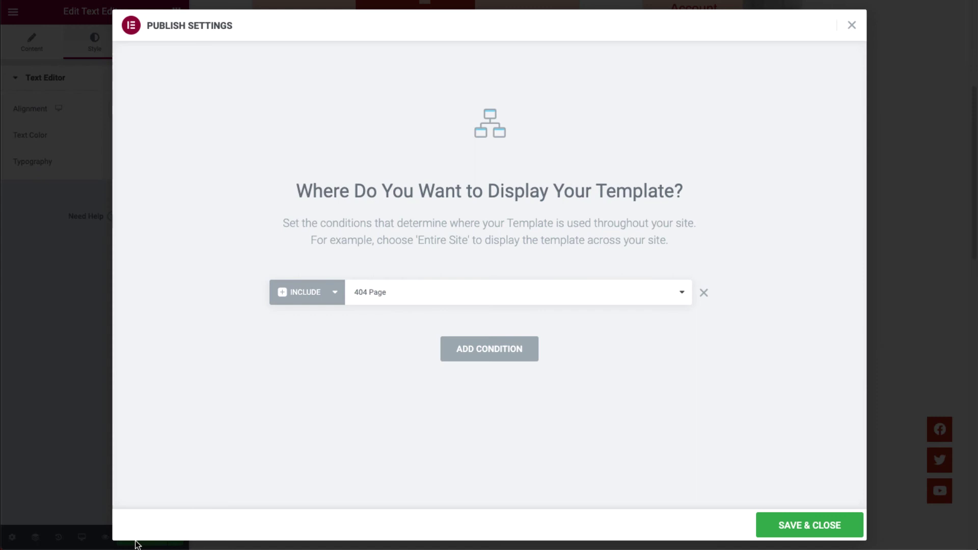
left_click(432, 286)
left_click(416, 295)
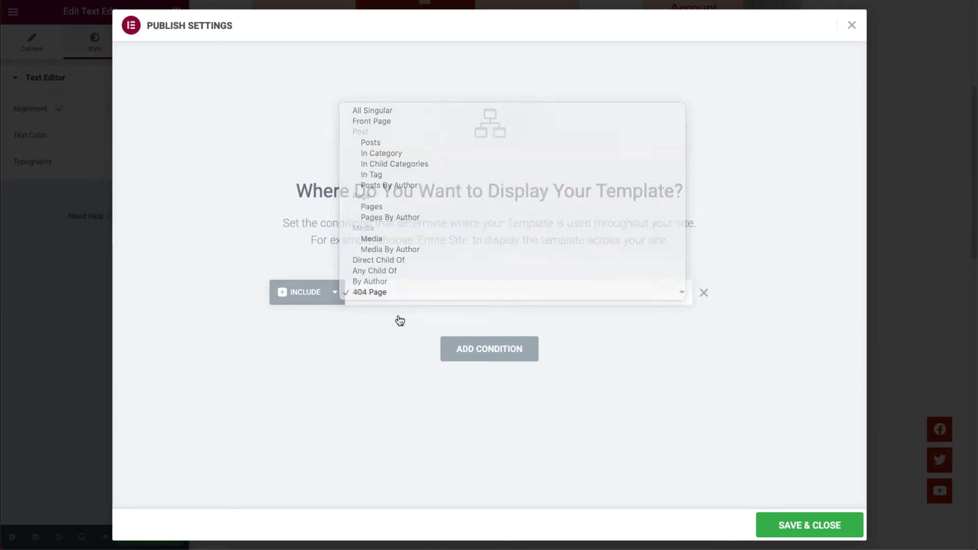
left_click(800, 530)
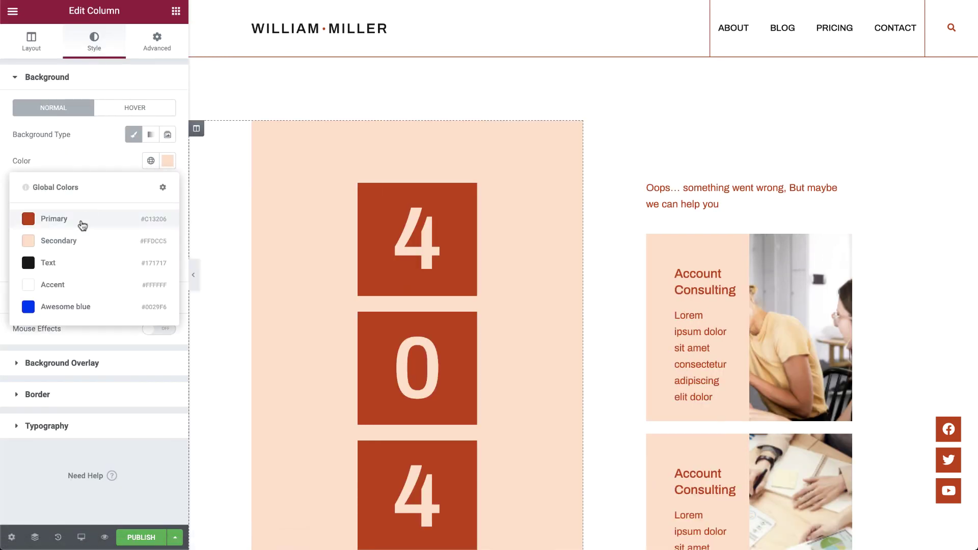
- Try a white global colour on the column background, then revert it to peach
left_click(75, 284)
left_click(151, 160)
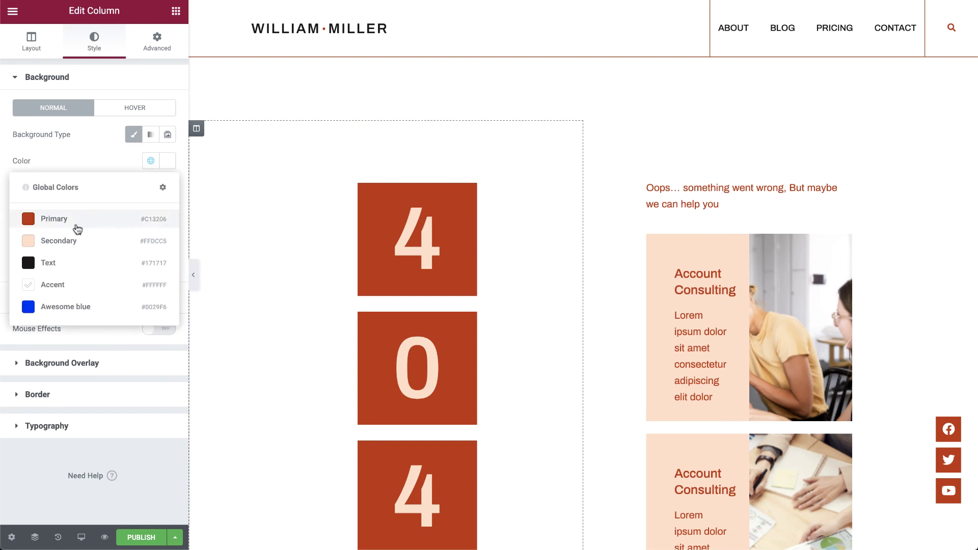
left_click(77, 241)
- Give the Oops text the Accent Text global font and peach Secondary colour
left_click(659, 191)
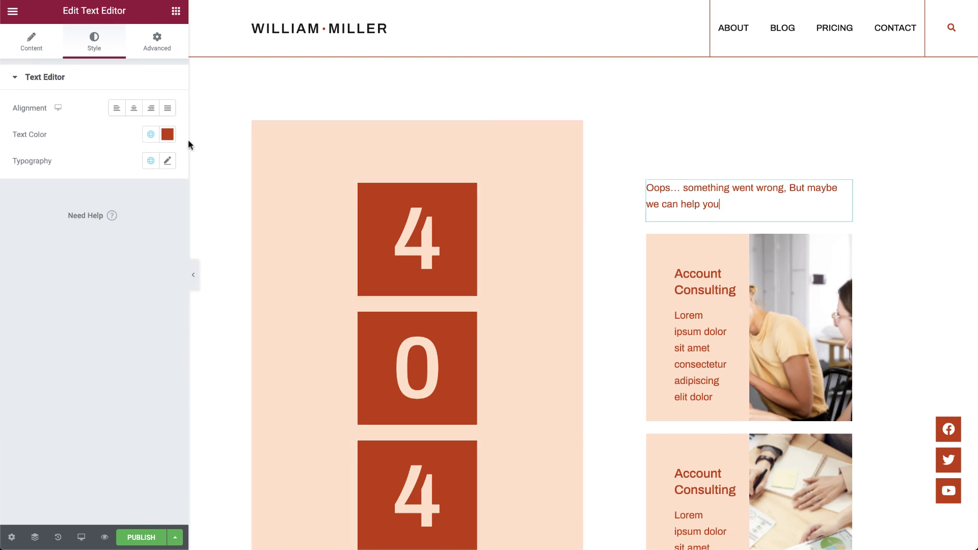
left_click(151, 163)
left_click(85, 351)
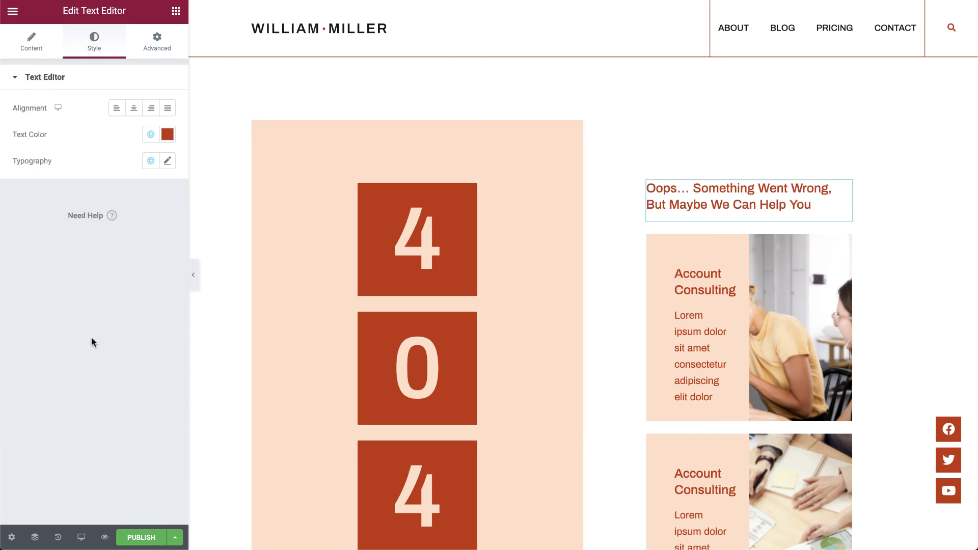
left_click(146, 136)
left_click(88, 214)
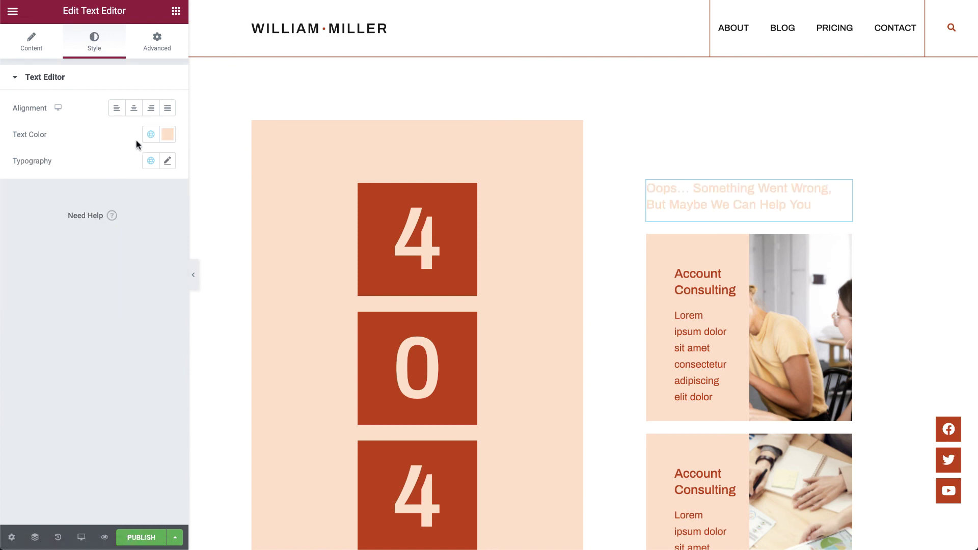